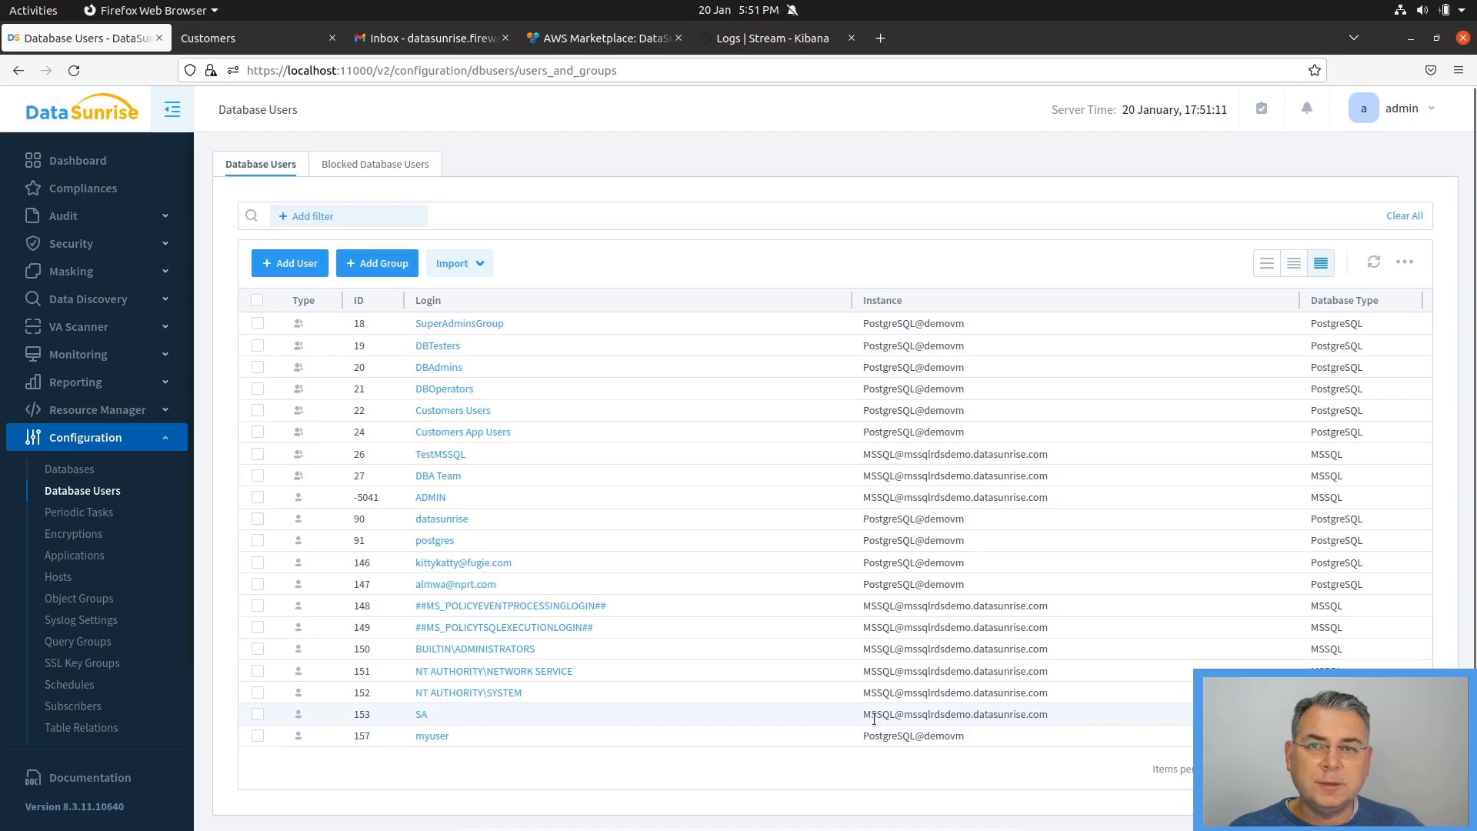
Set the SA database user's type of two-factor authentication to Email and save the user
left_click(422, 715)
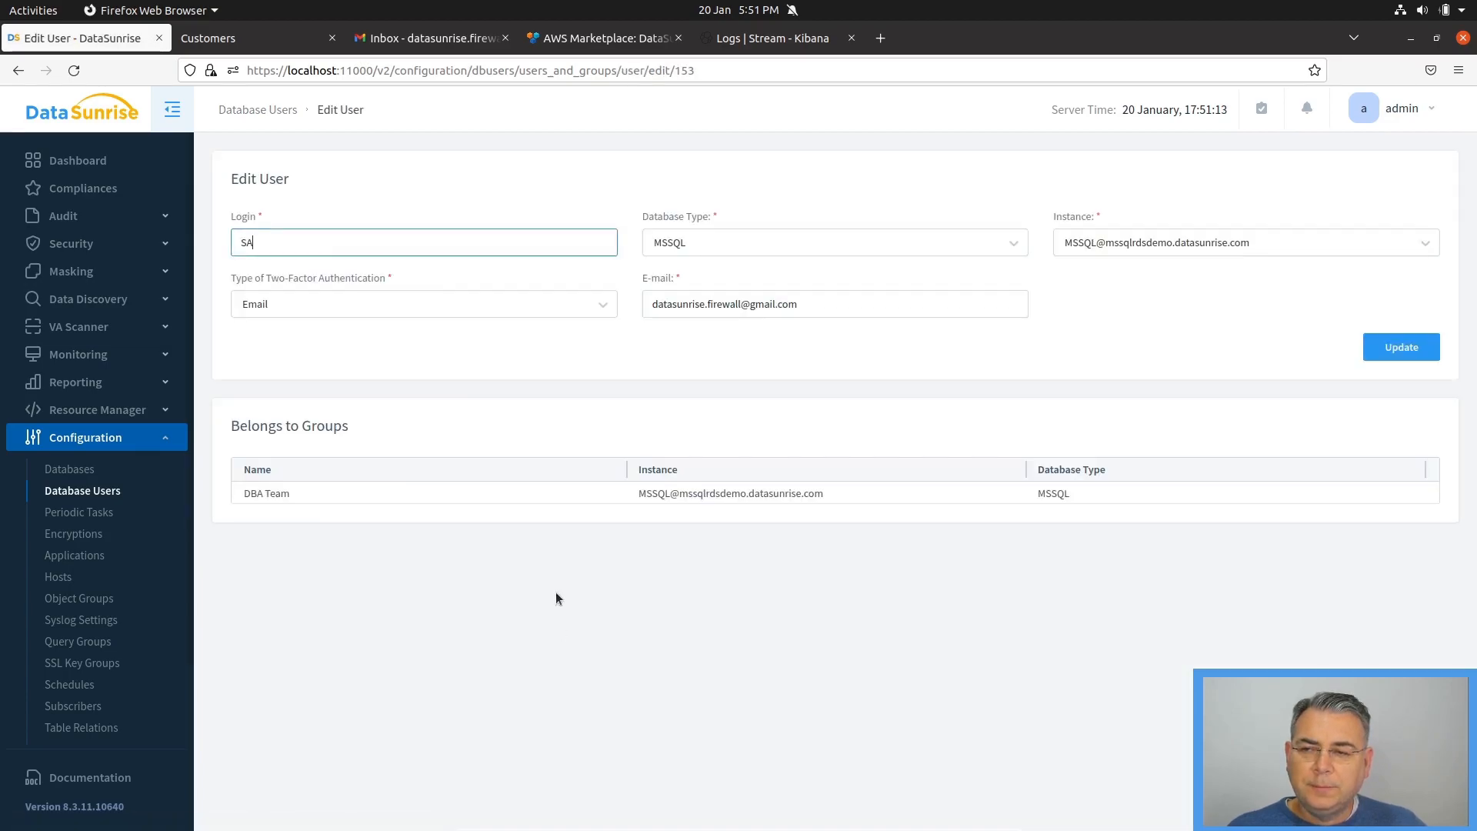
left_click(276, 302)
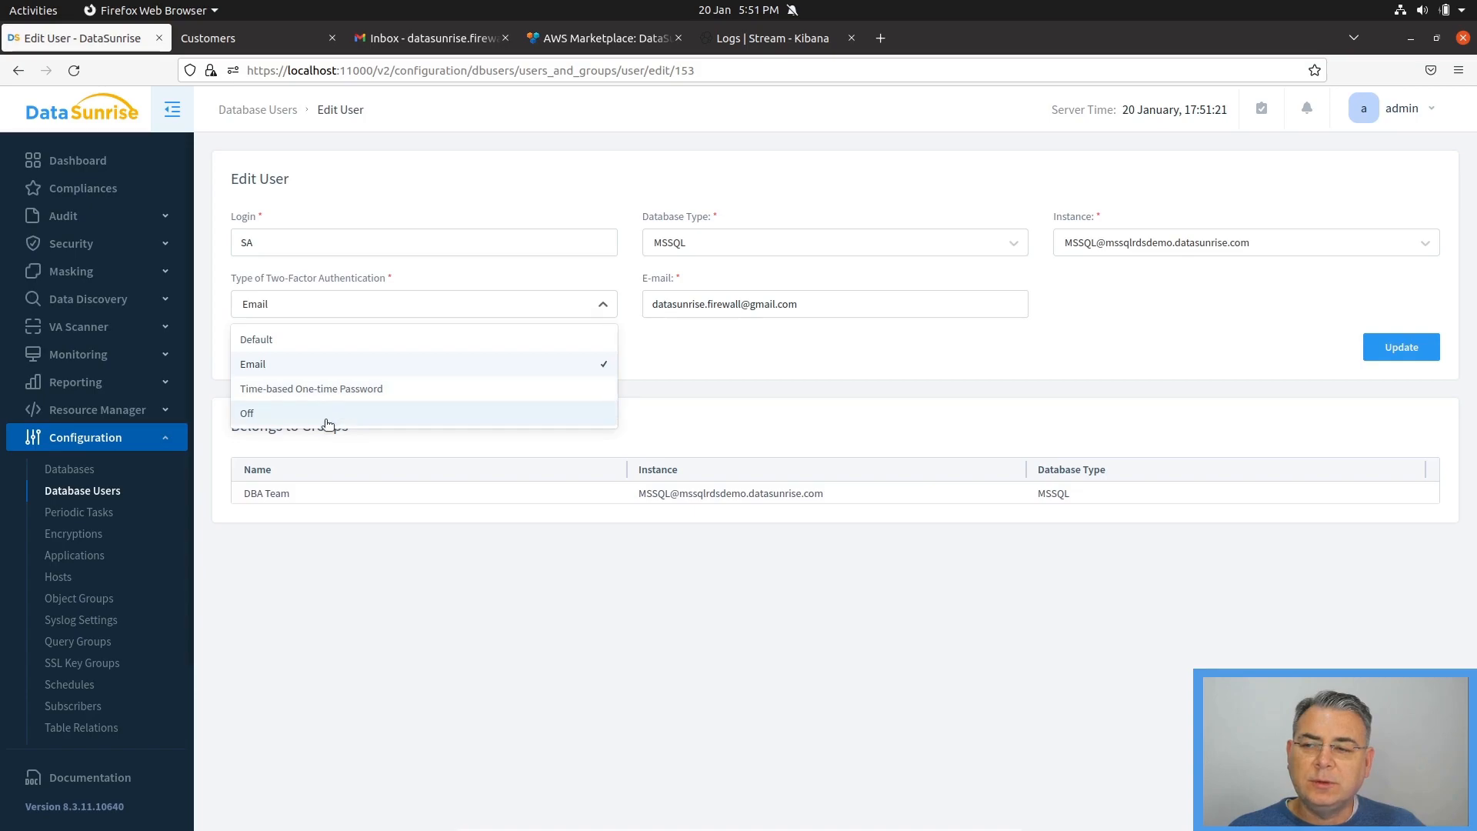
left_click(264, 371)
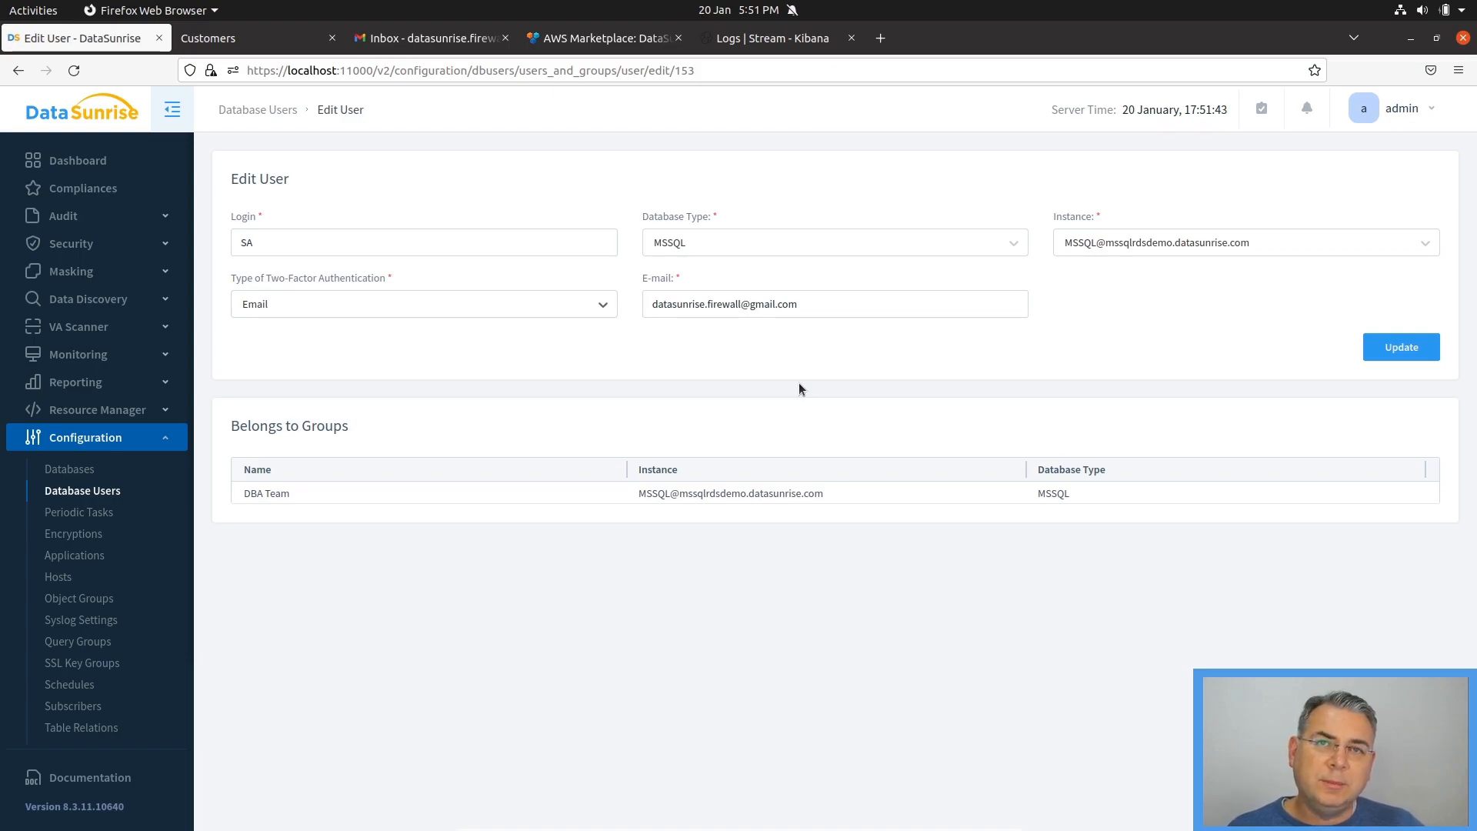
left_click(1381, 347)
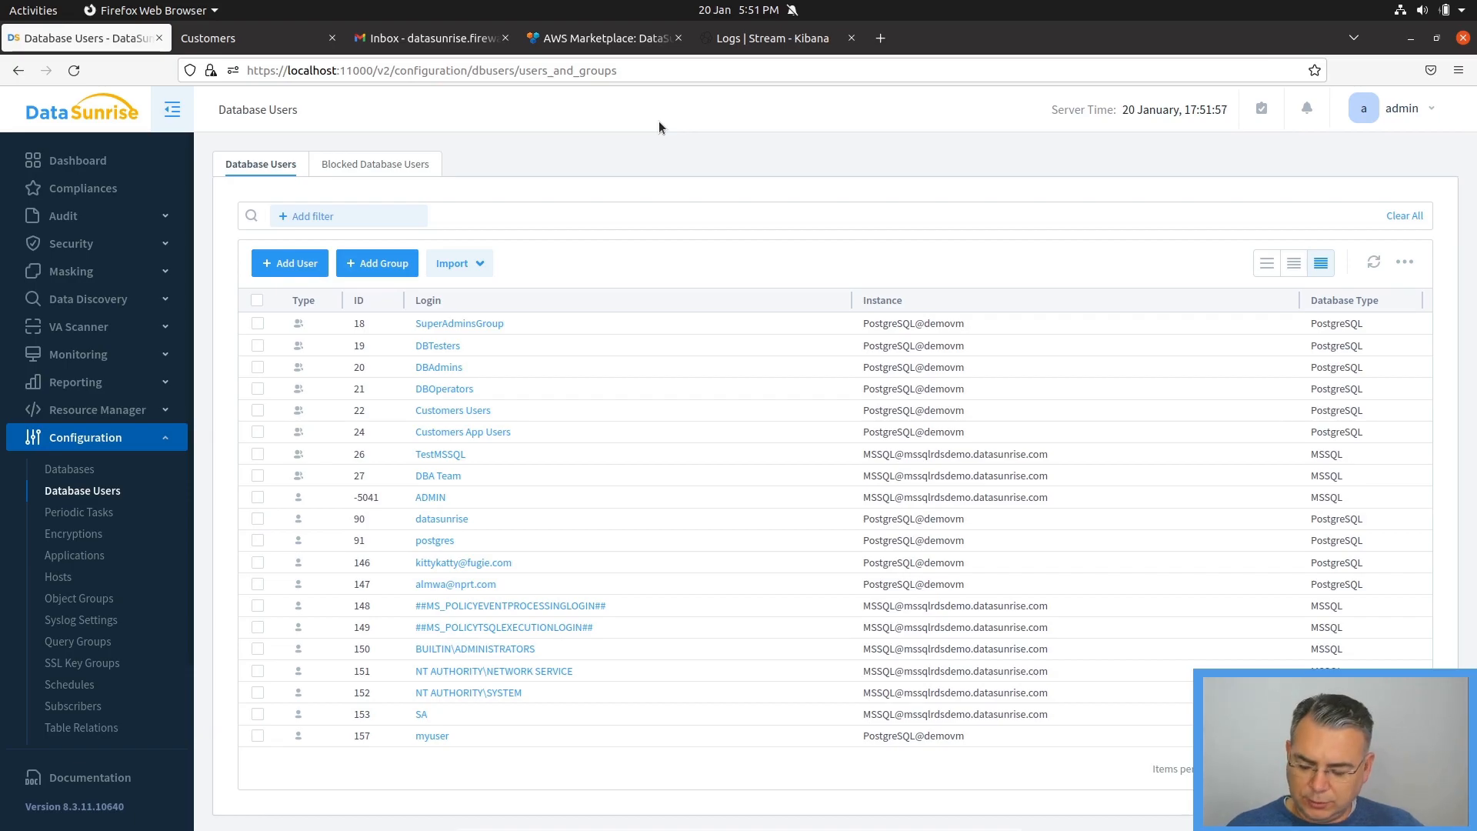
Switch to DBeaver and review the host, port, database and login settings of the MSSQL proxy connection without changing them
key("alt+Tab")
key("alt+Tab")
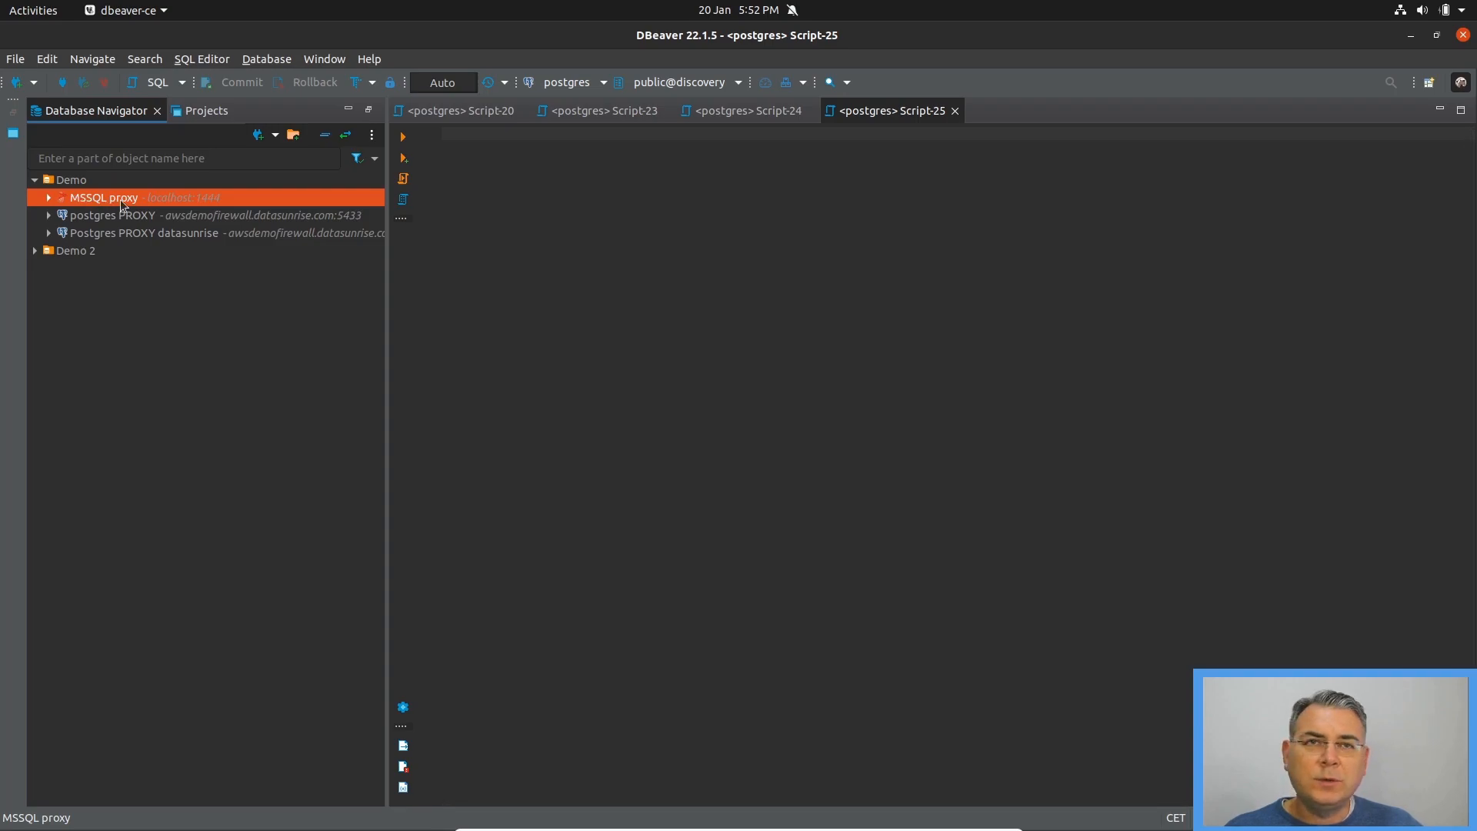
right_click(120, 200)
left_click(168, 252)
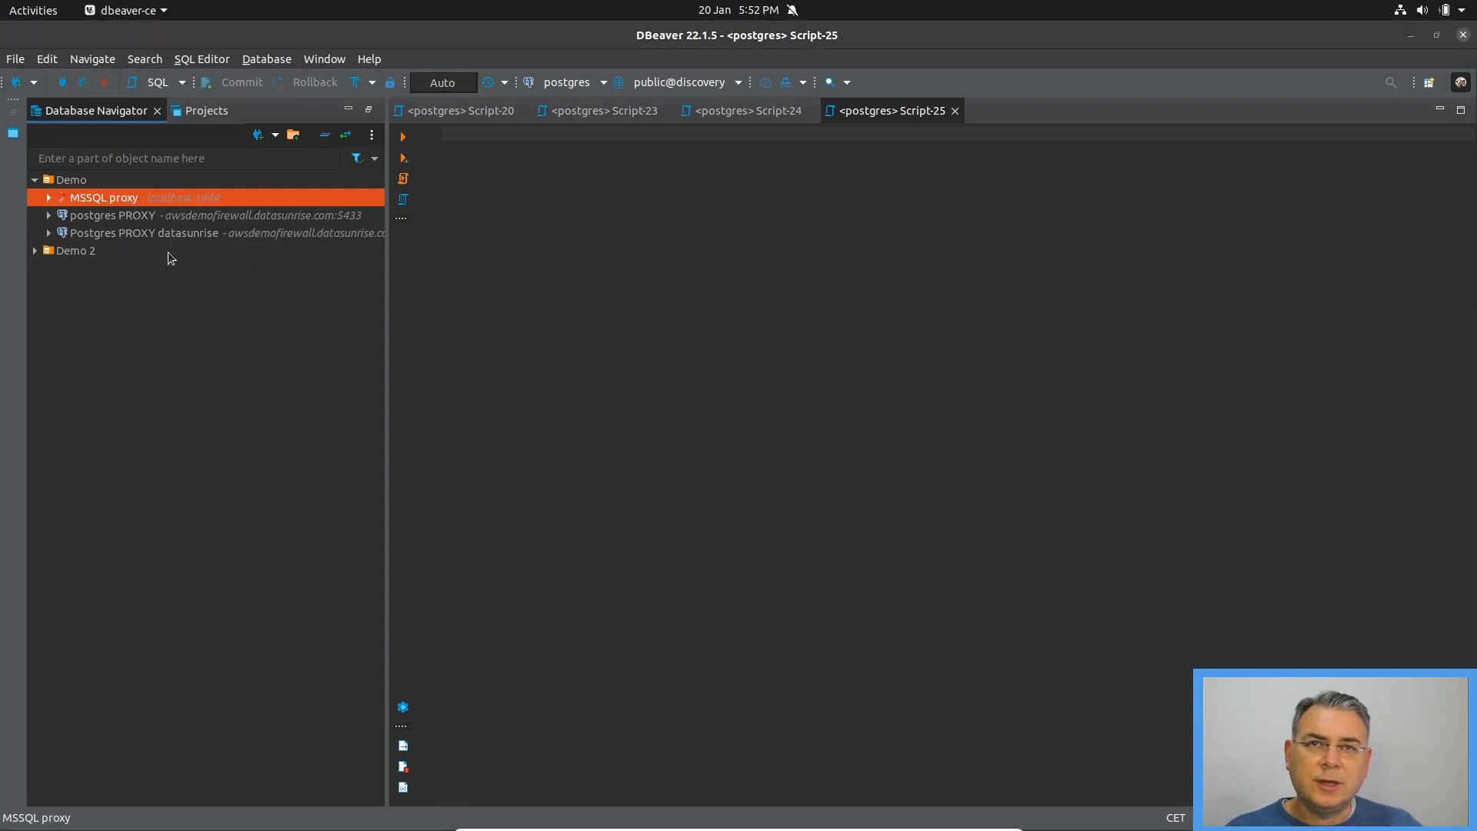
double_click(918, 244)
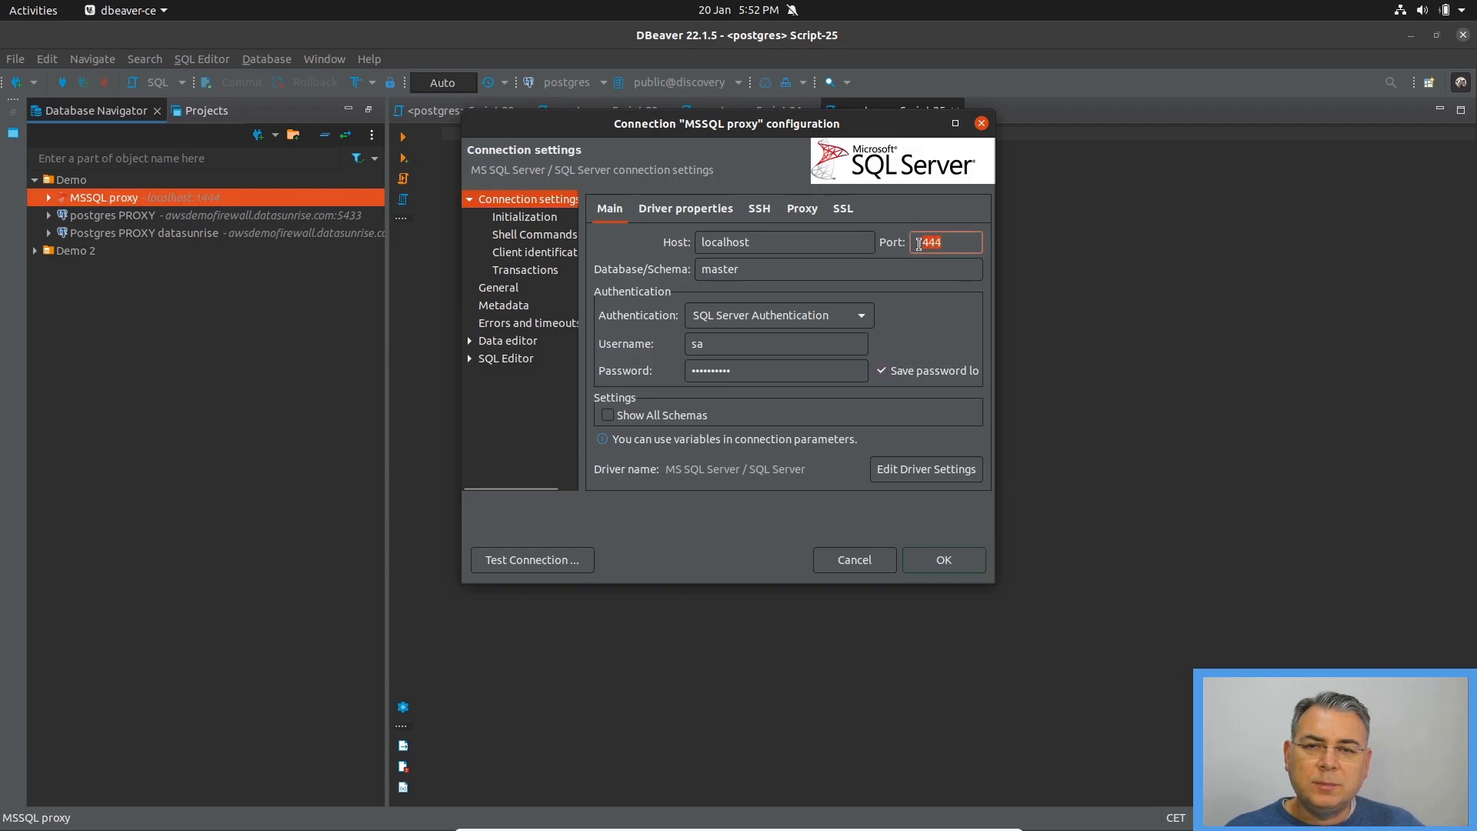
double_click(766, 242)
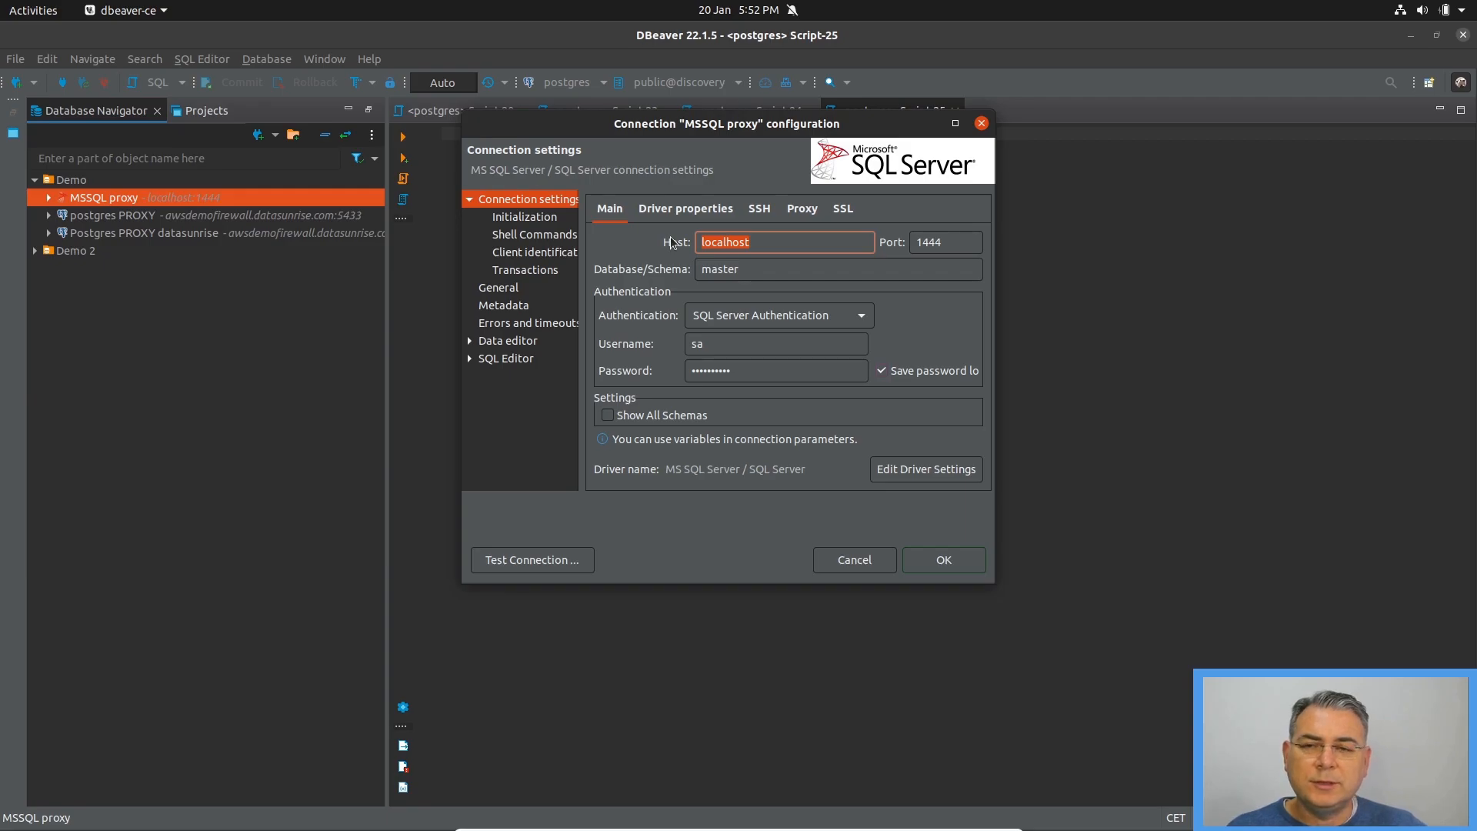
left_click(723, 344)
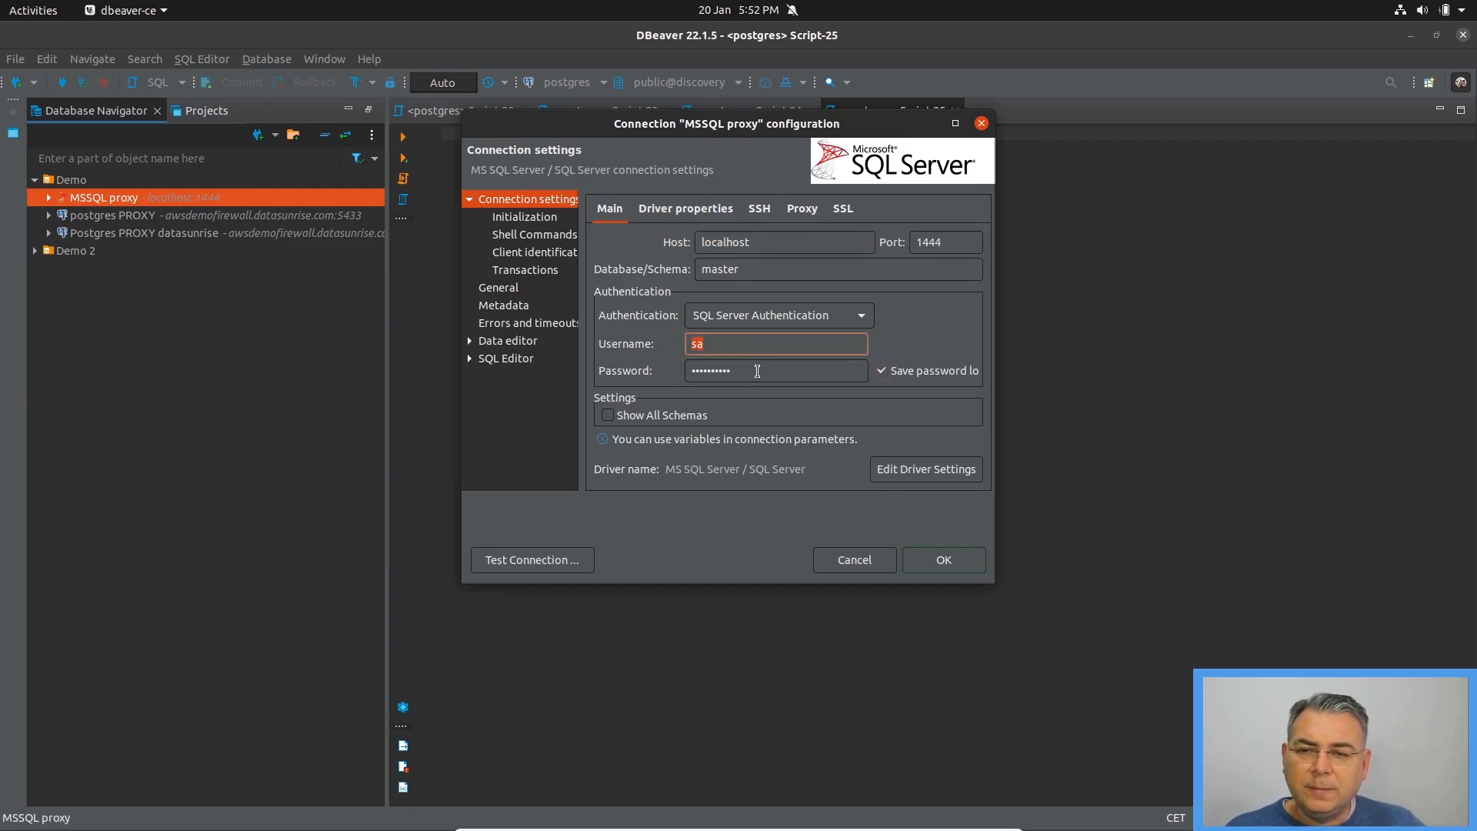
left_click(757, 370)
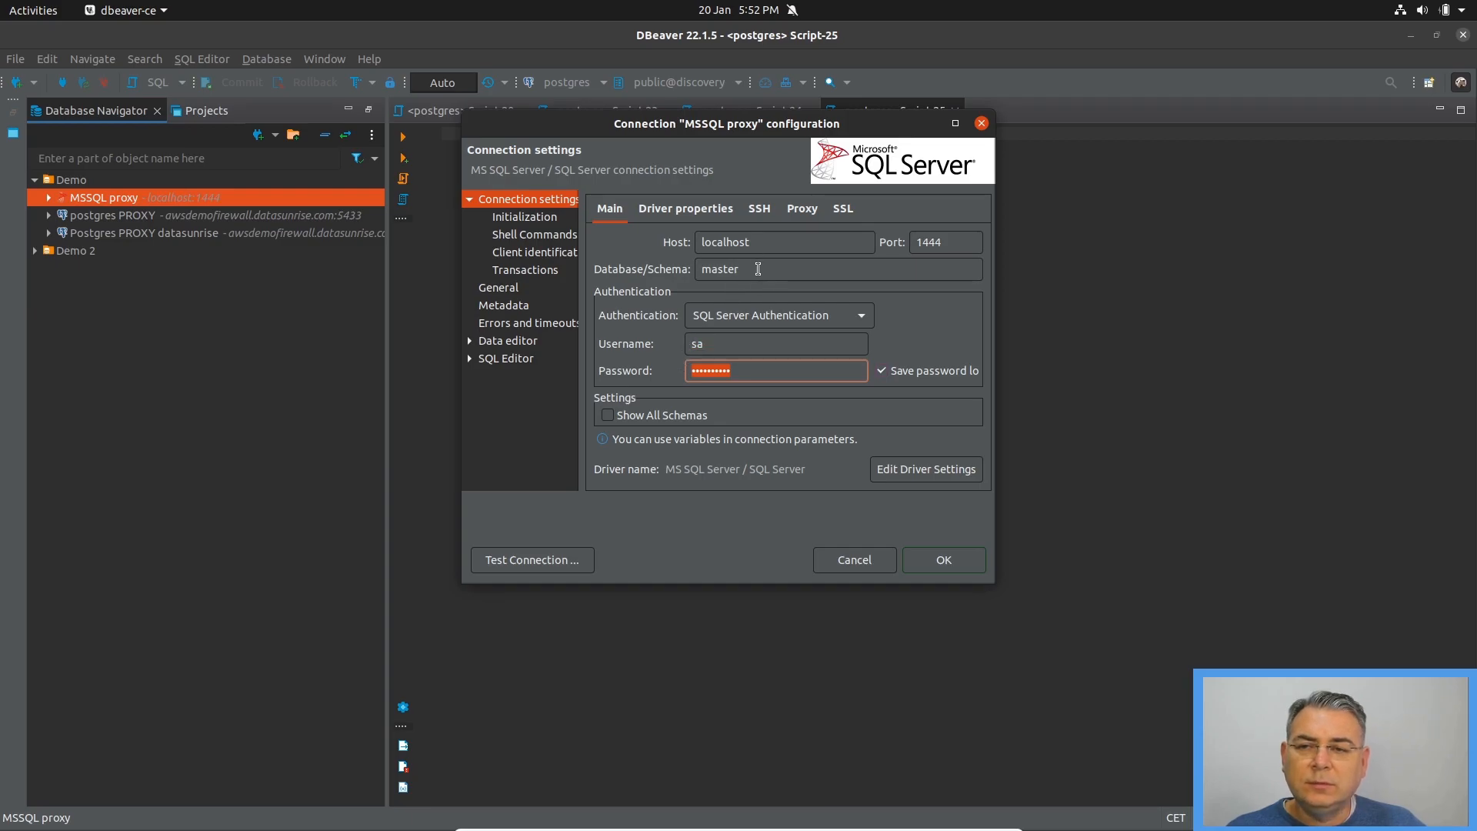
left_click(757, 269)
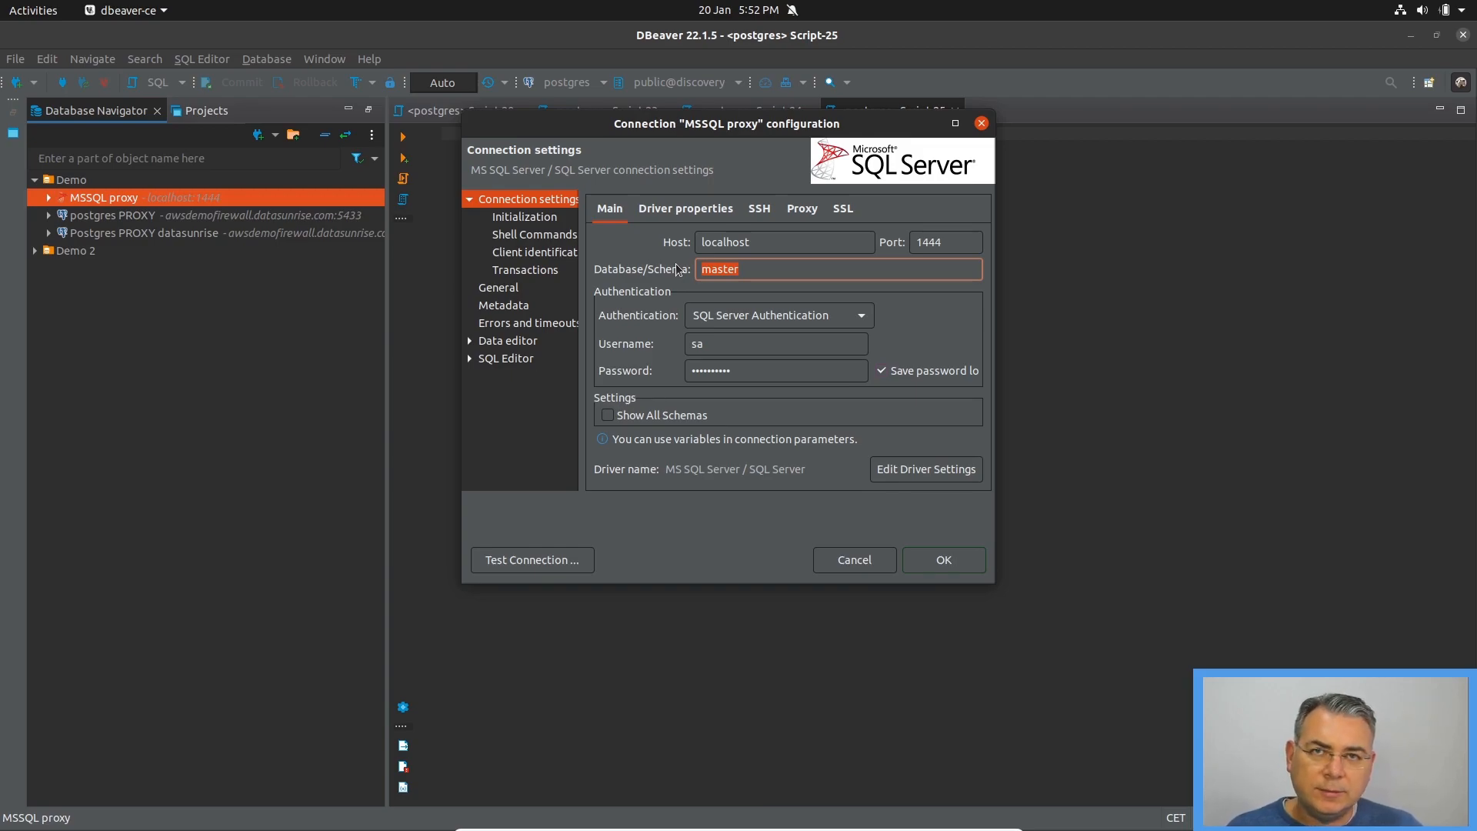
left_click(982, 124)
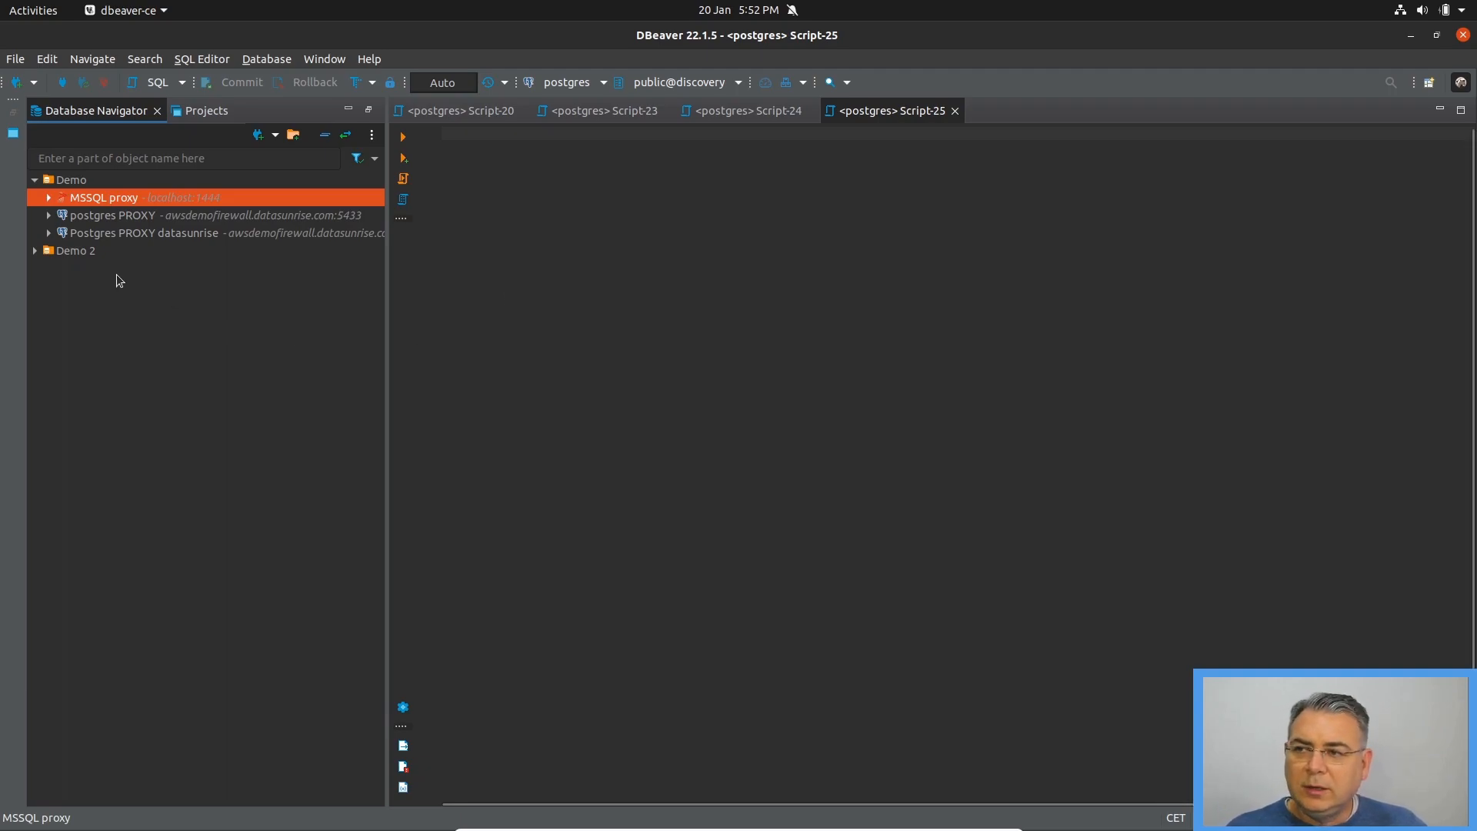
Try to connect to the MSSQL proxy, read the two-factor authentication error details and dismiss the message
left_click(49, 197)
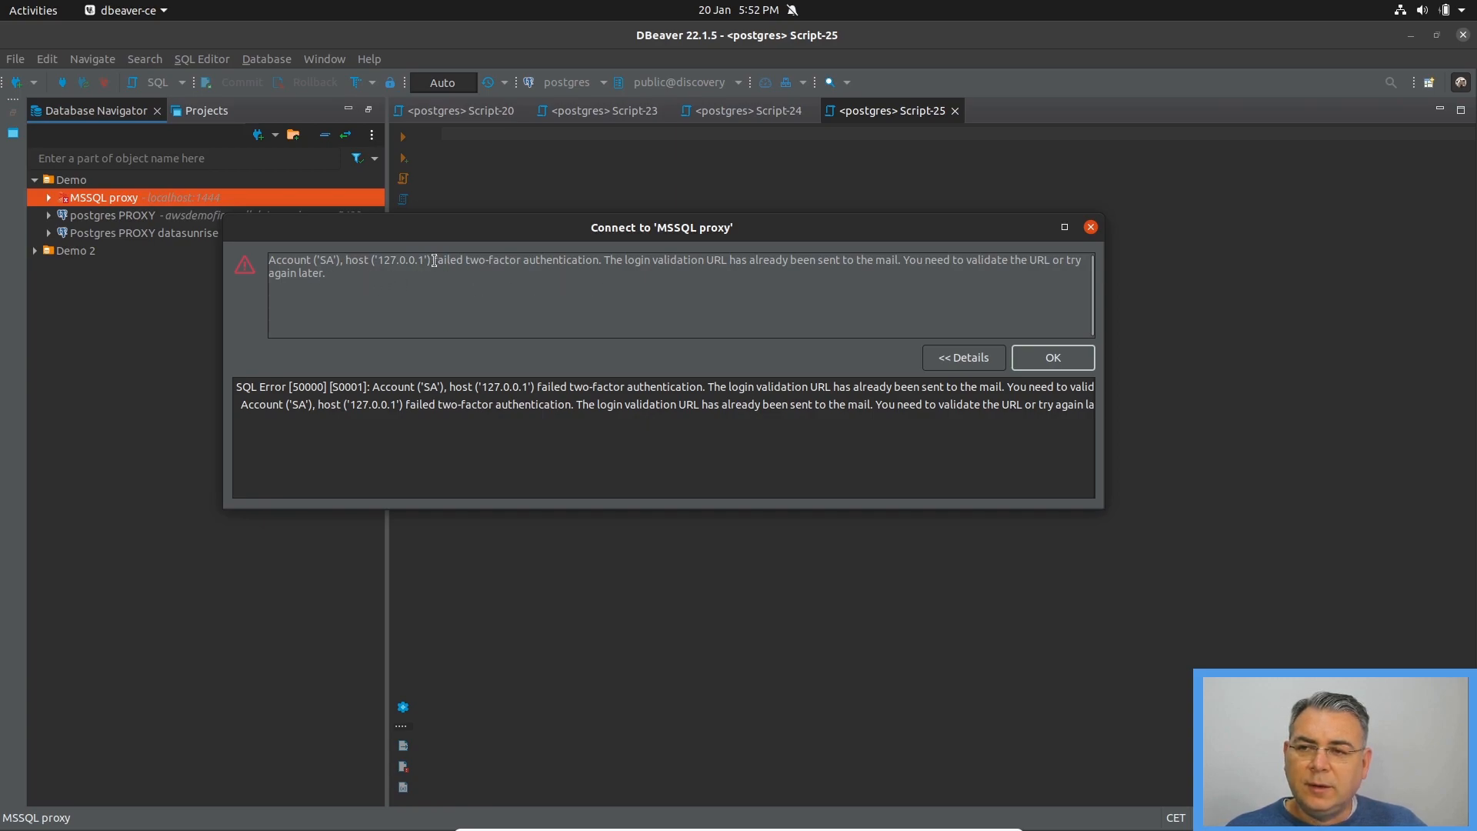
left_click_drag(434, 261, 593, 270)
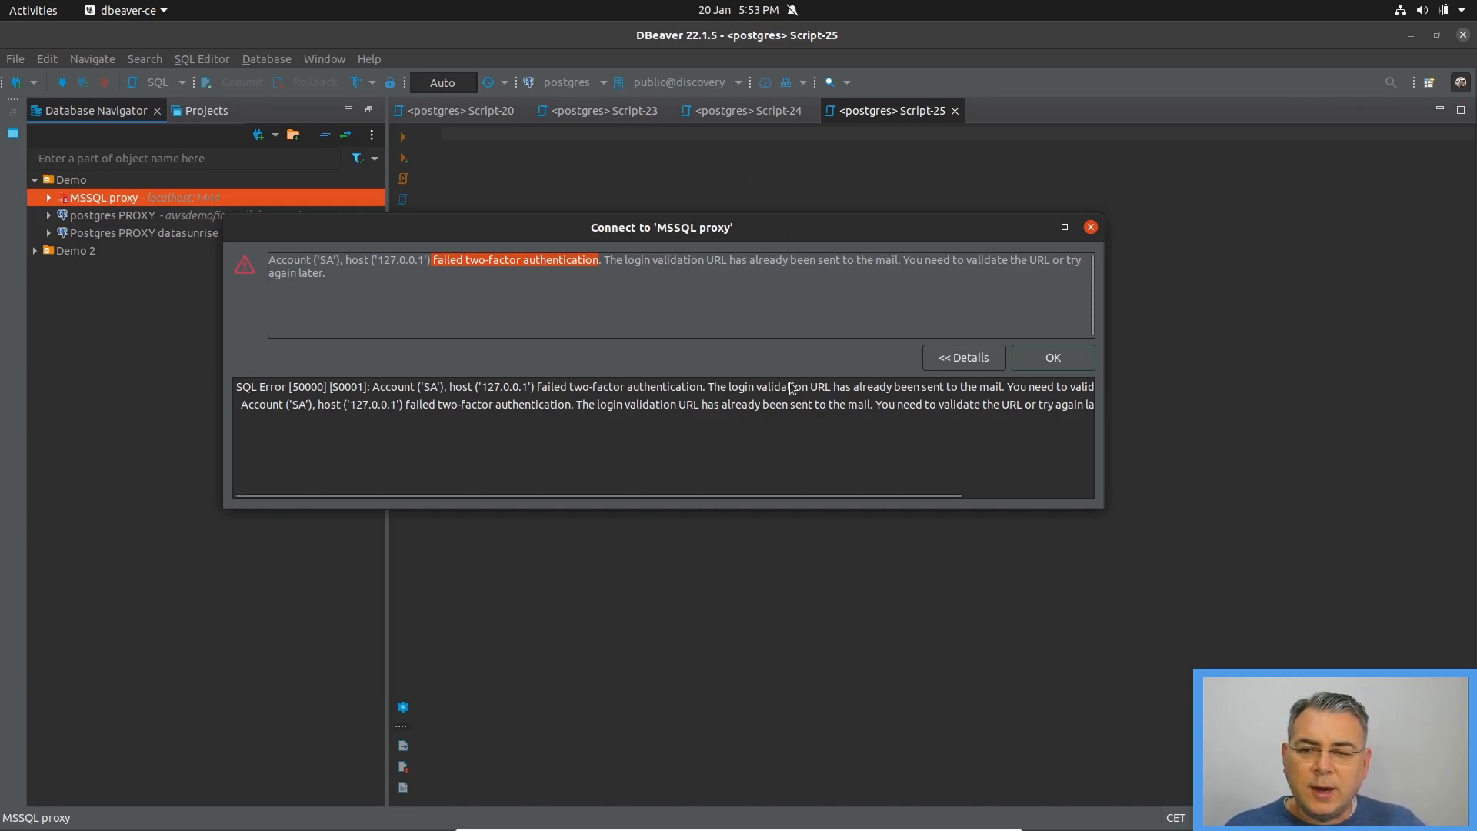
left_click(756, 387)
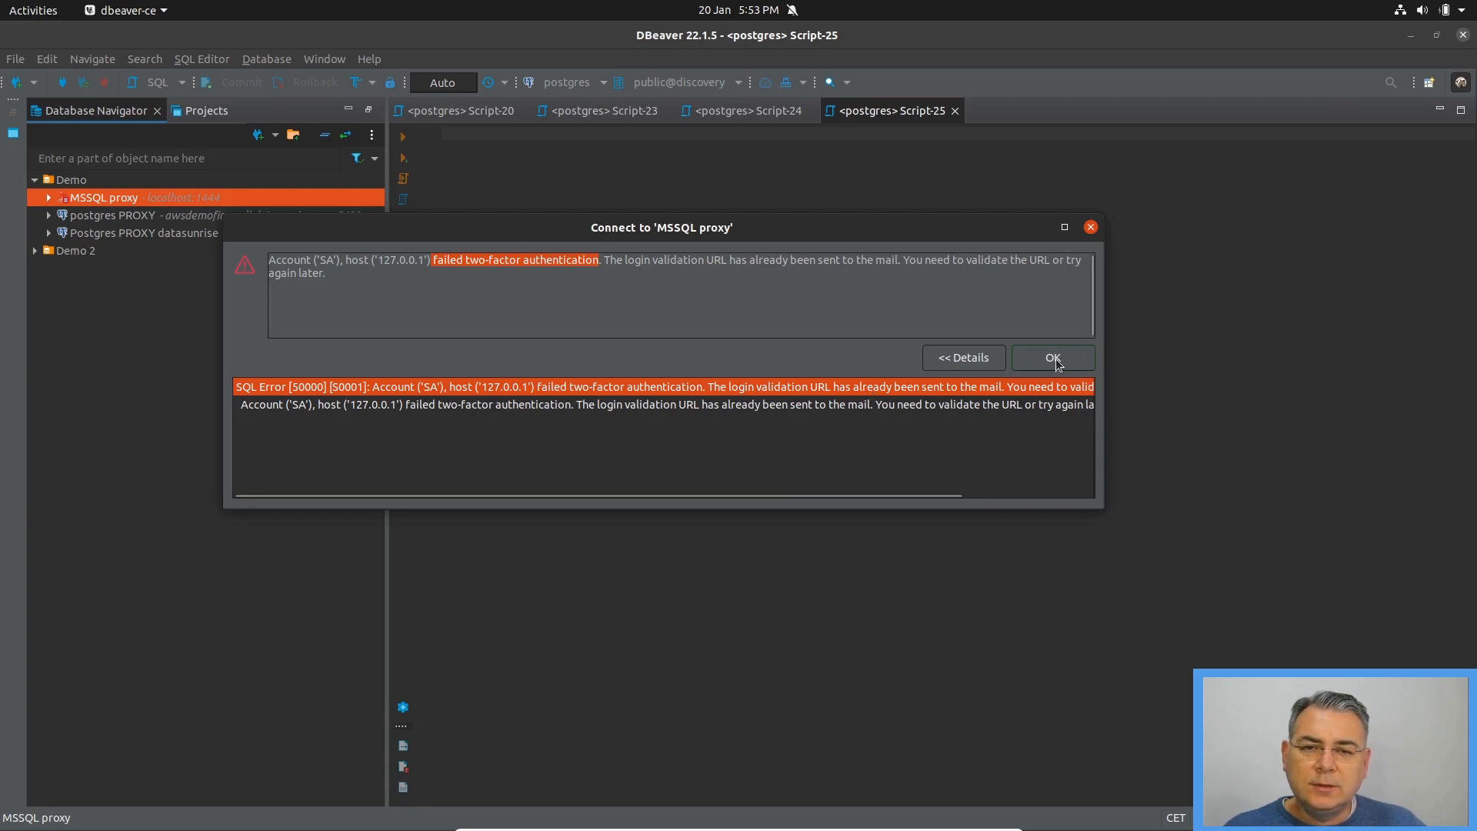
left_click(1078, 357)
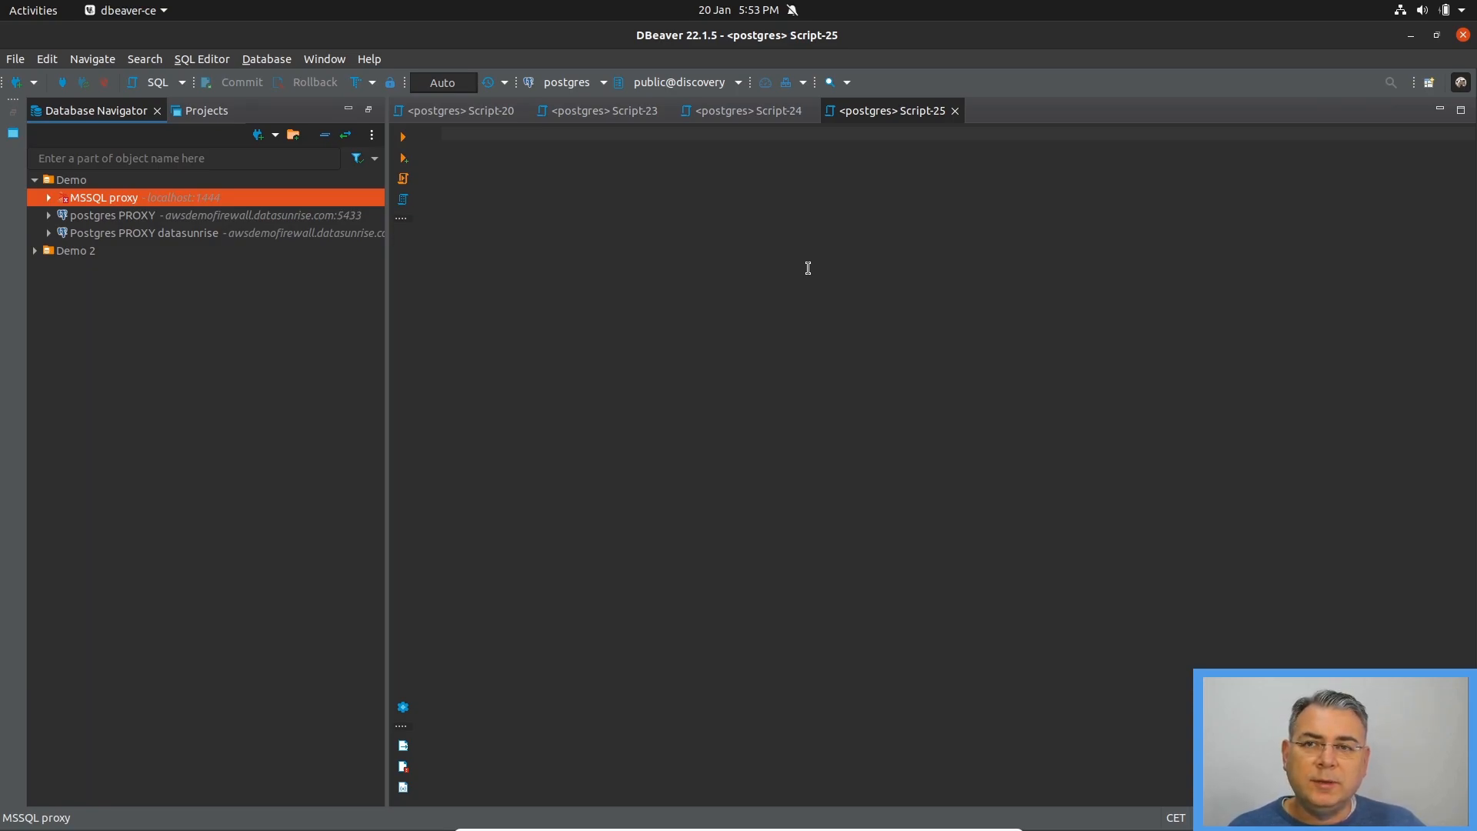
Switch to Gmail in Firefox, open the Datasunrise two-factor authentication email and follow its user validation link
key("alt+Tab")
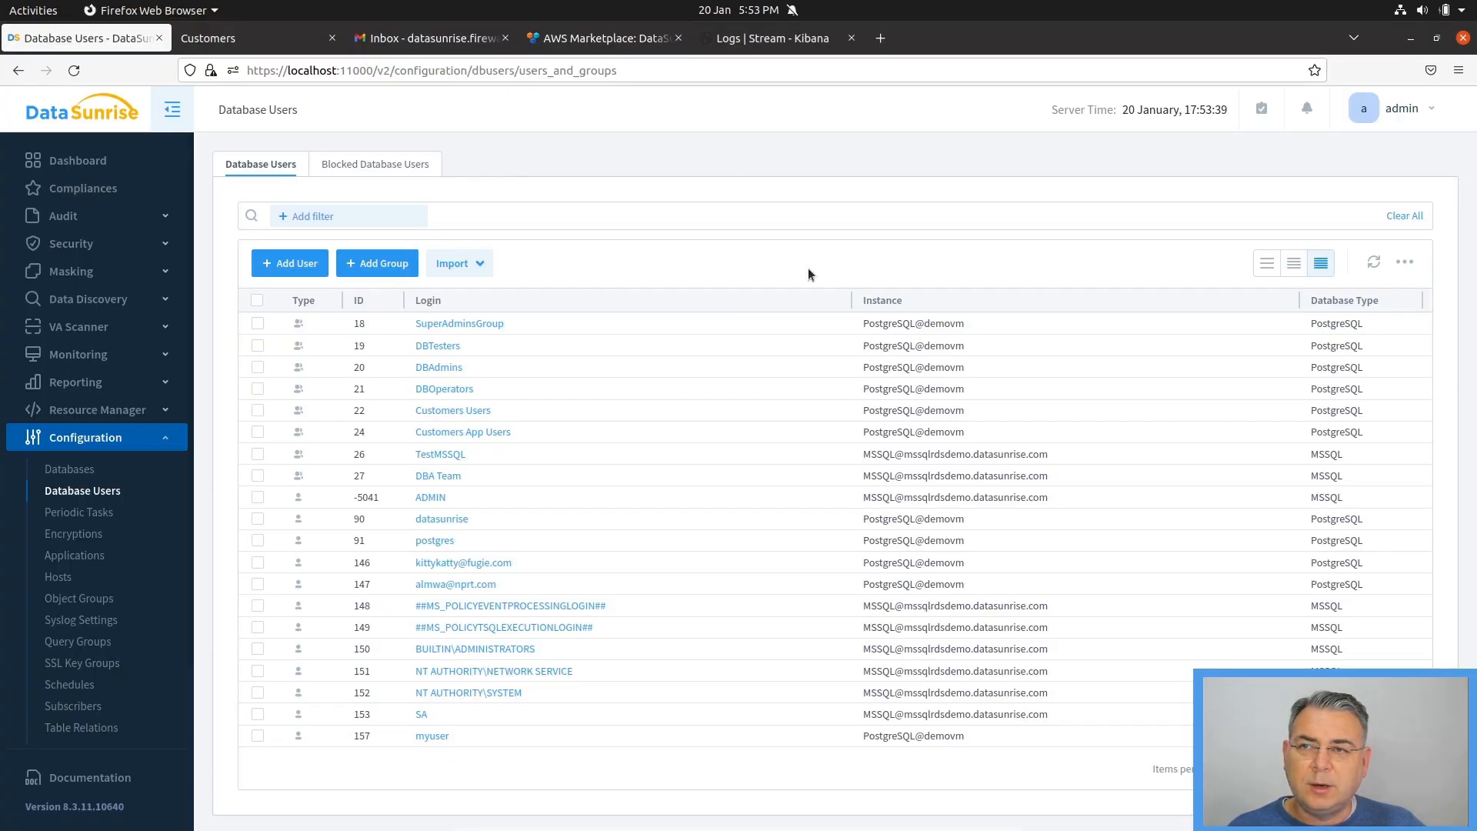
left_click(406, 37)
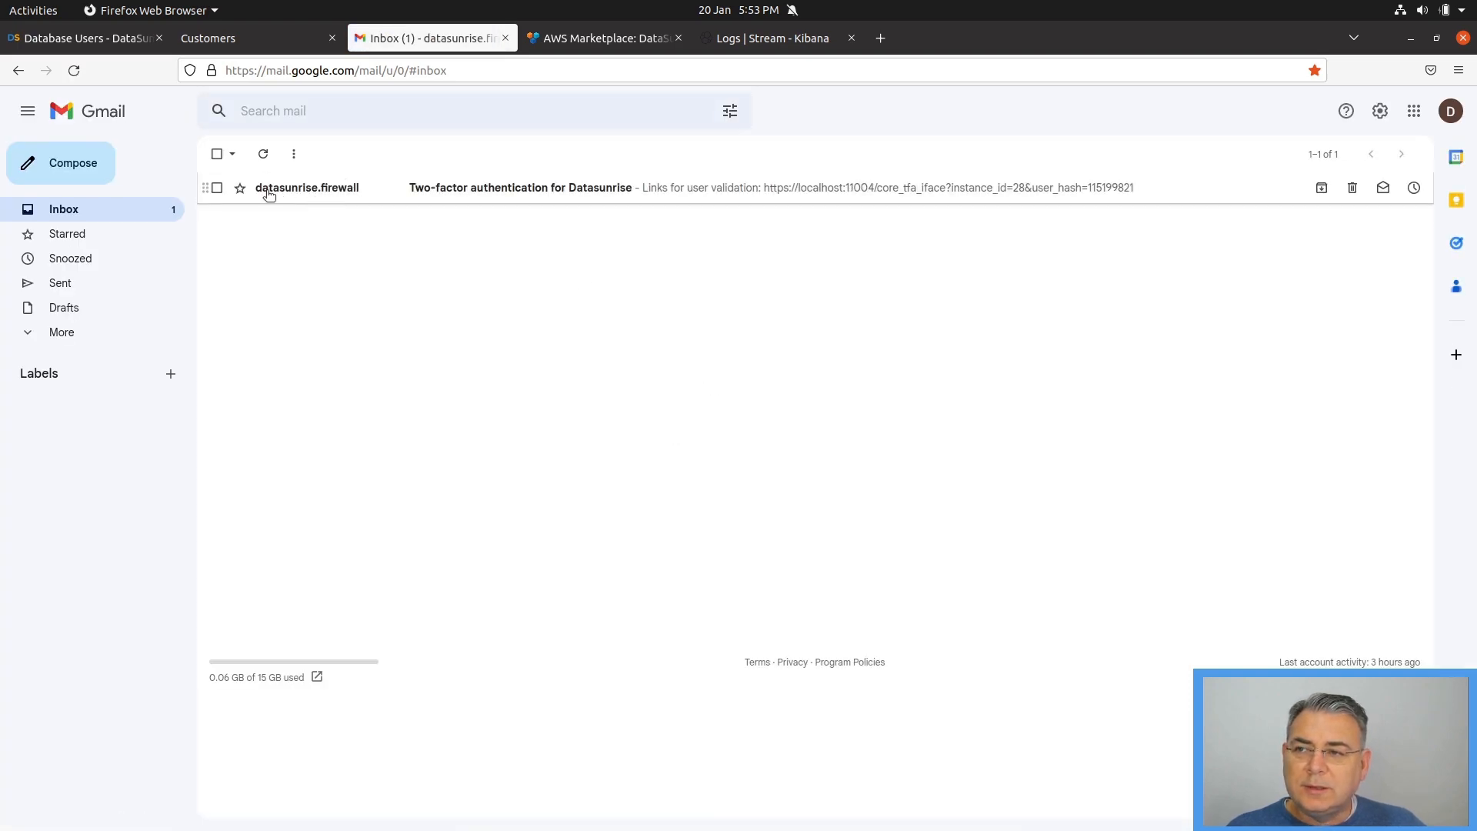
left_click(497, 194)
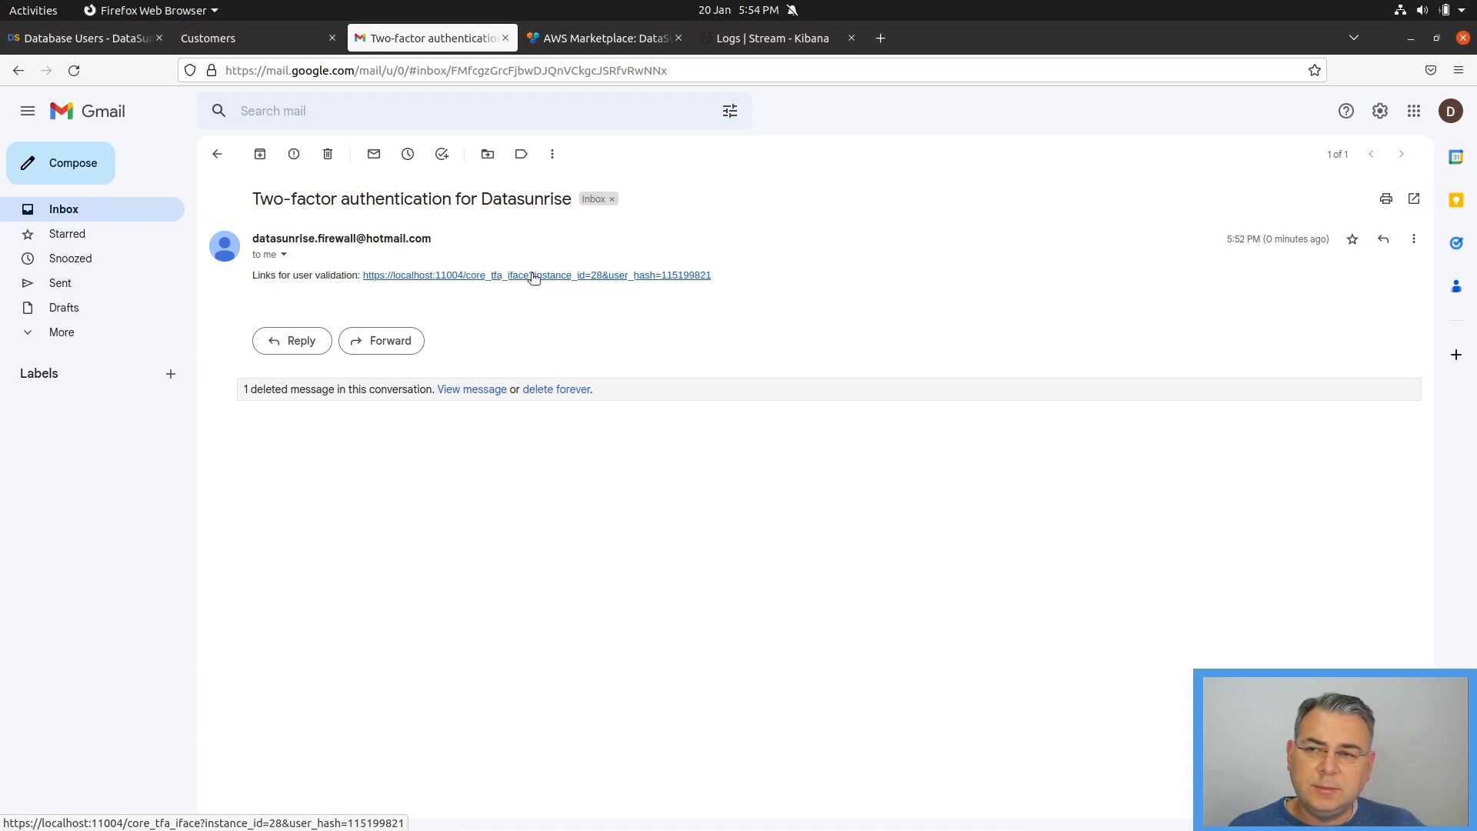
left_click(426, 276)
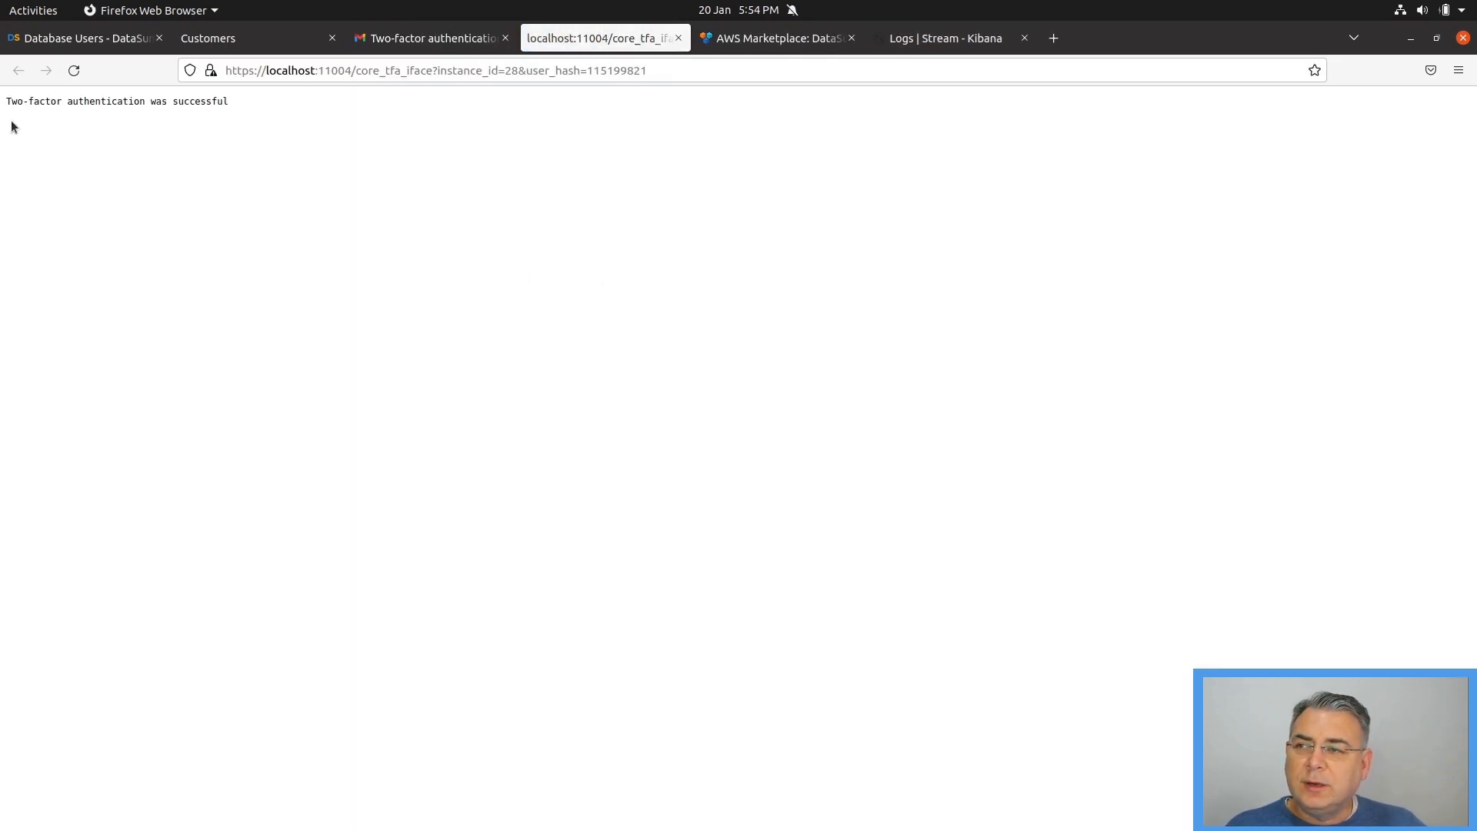
left_click_drag(6, 101, 200, 103)
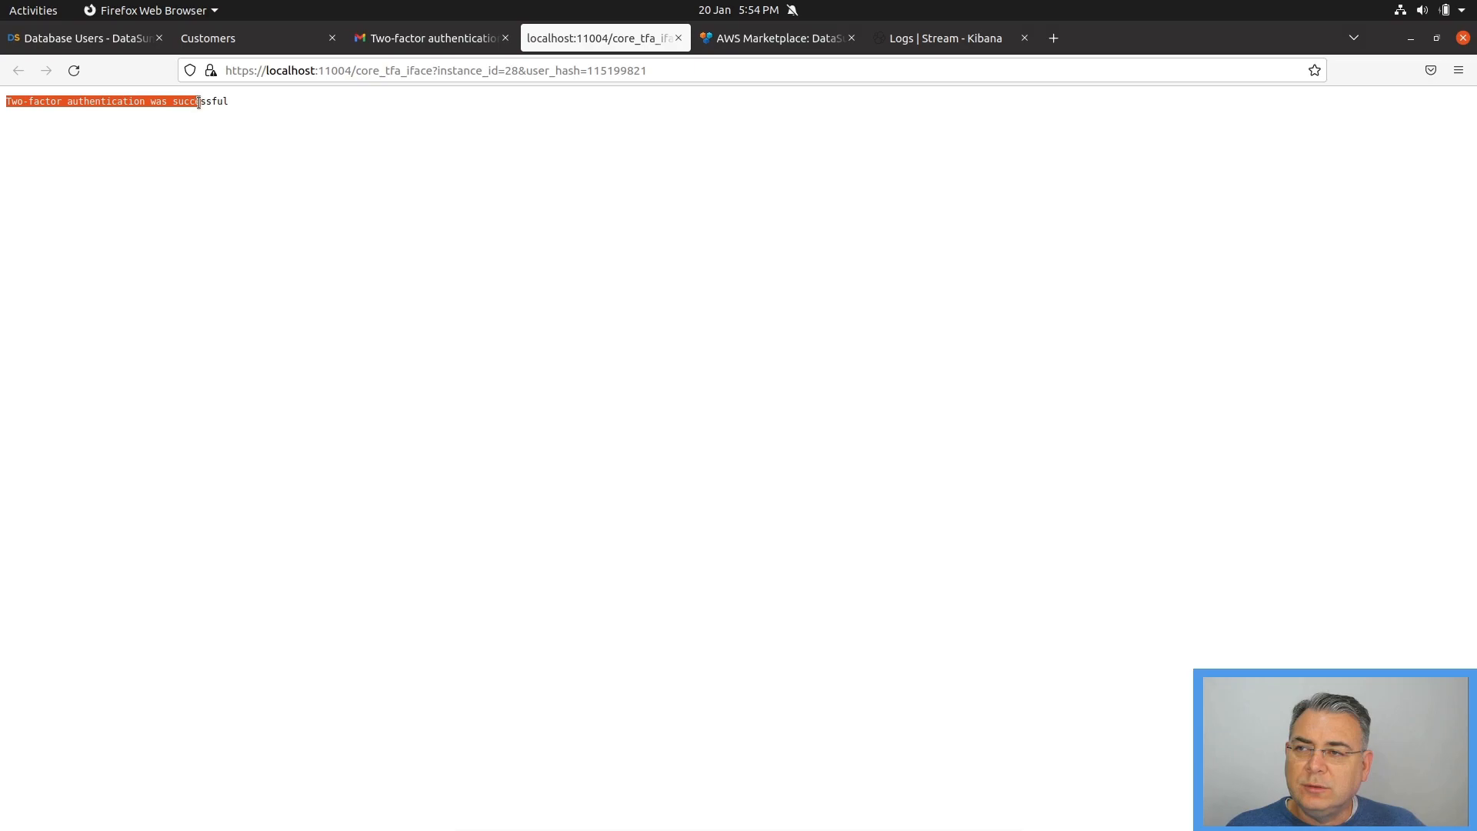
left_click(376, 129)
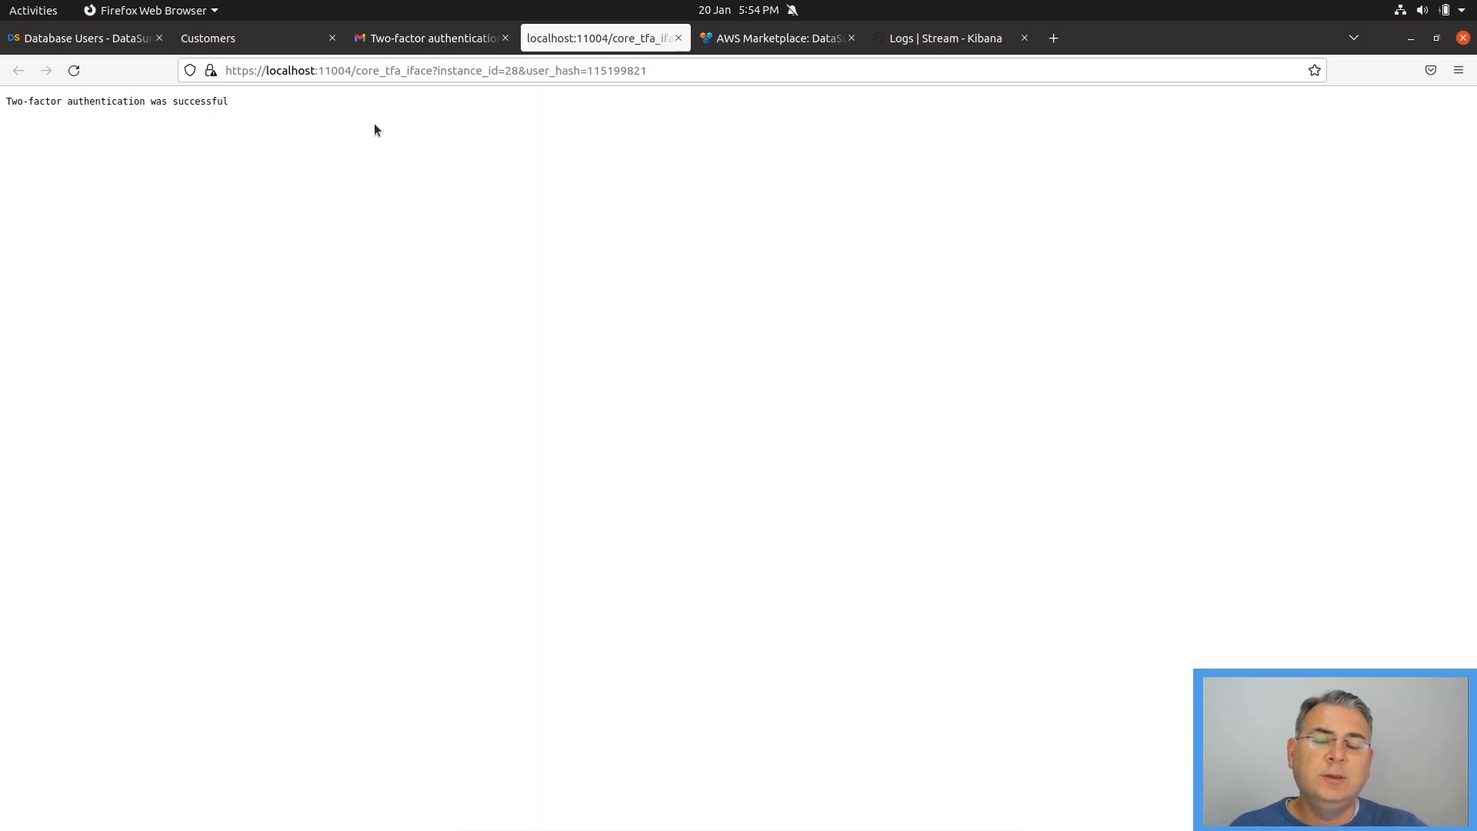
Switch back to DBeaver, reconnect to the MSSQL proxy and expand its list of databases
key("alt+Tab")
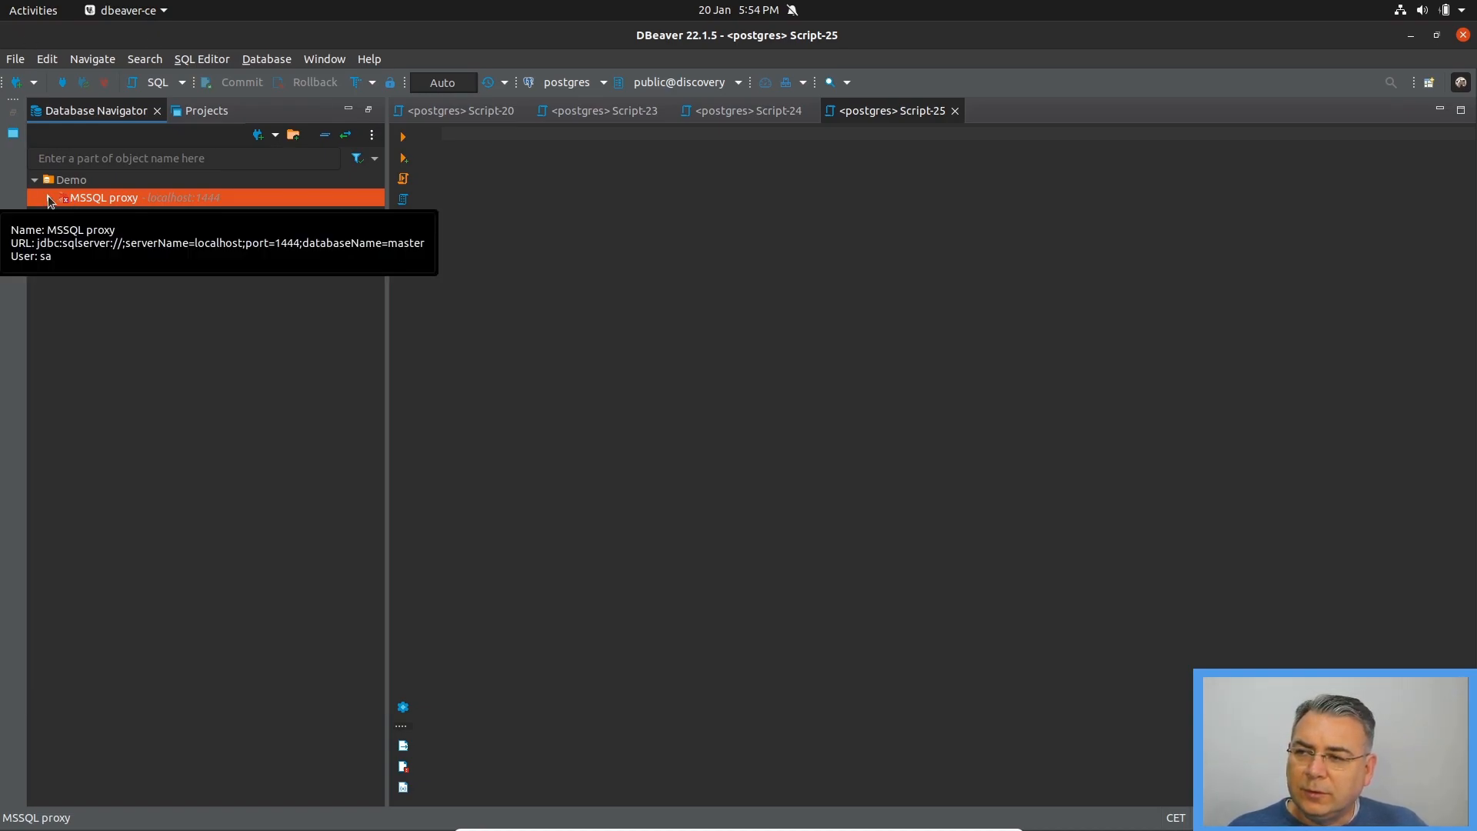
left_click(48, 197)
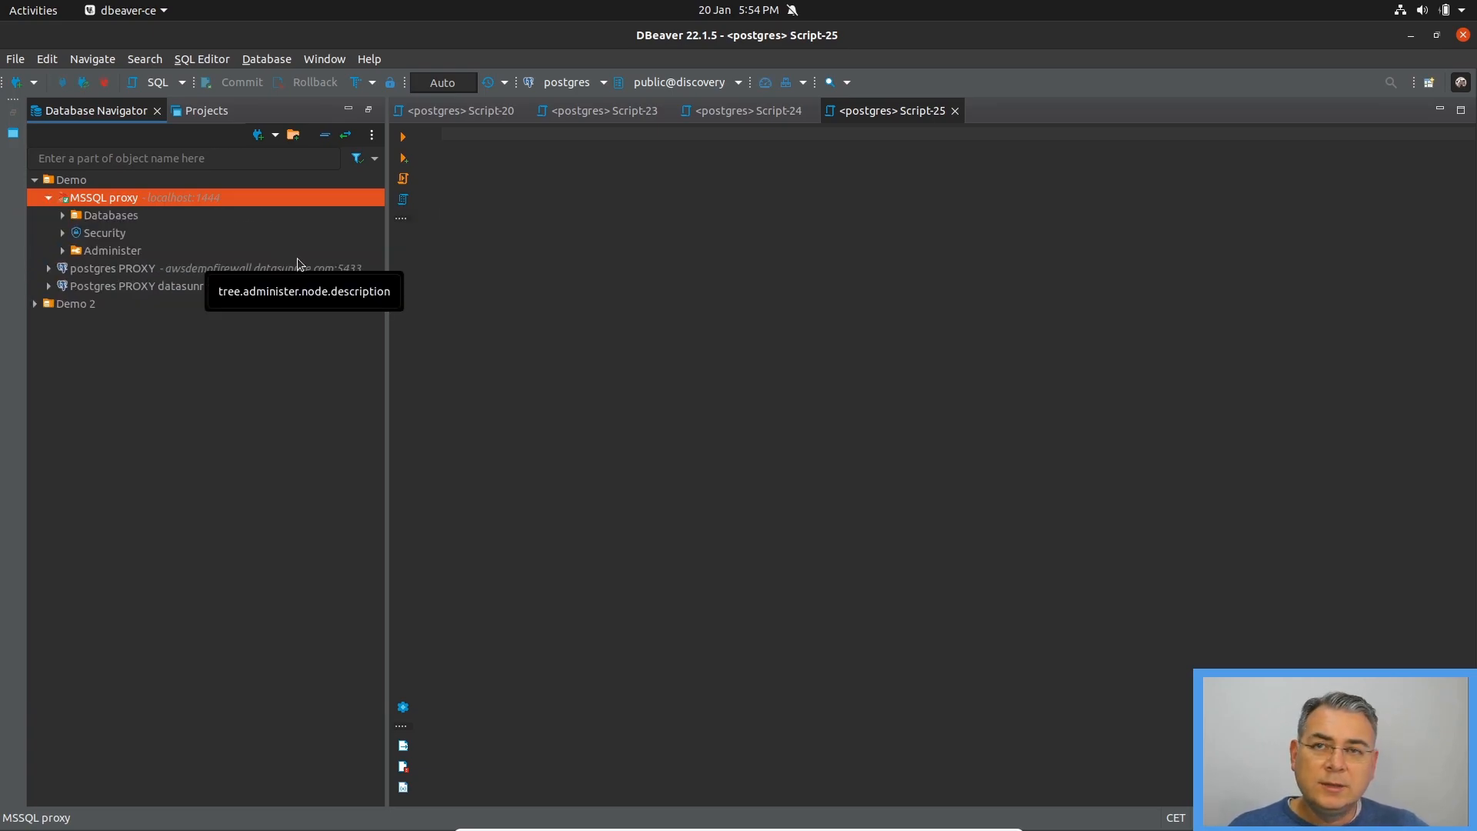
left_click(62, 216)
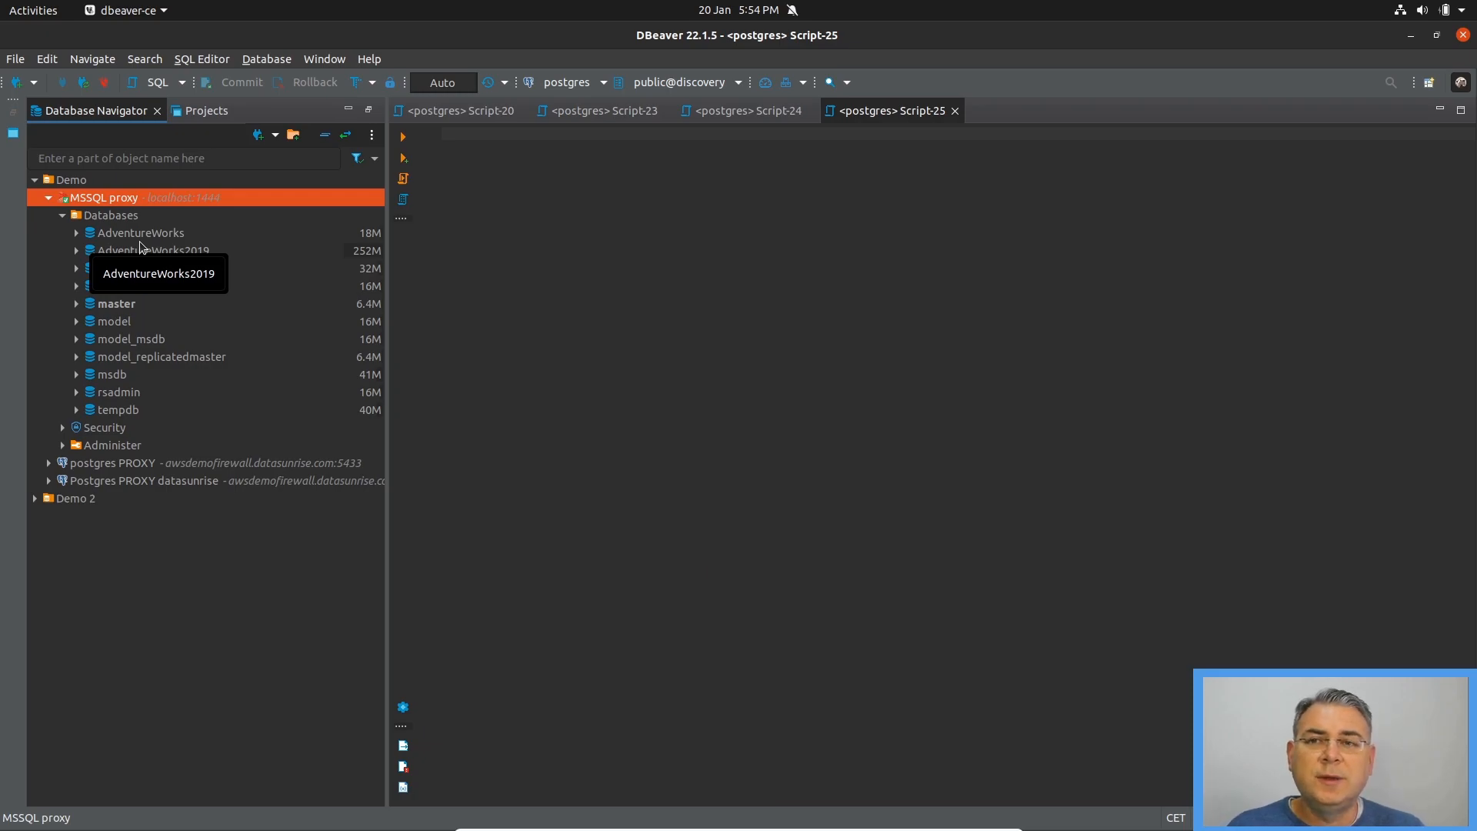
left_click(727, 470)
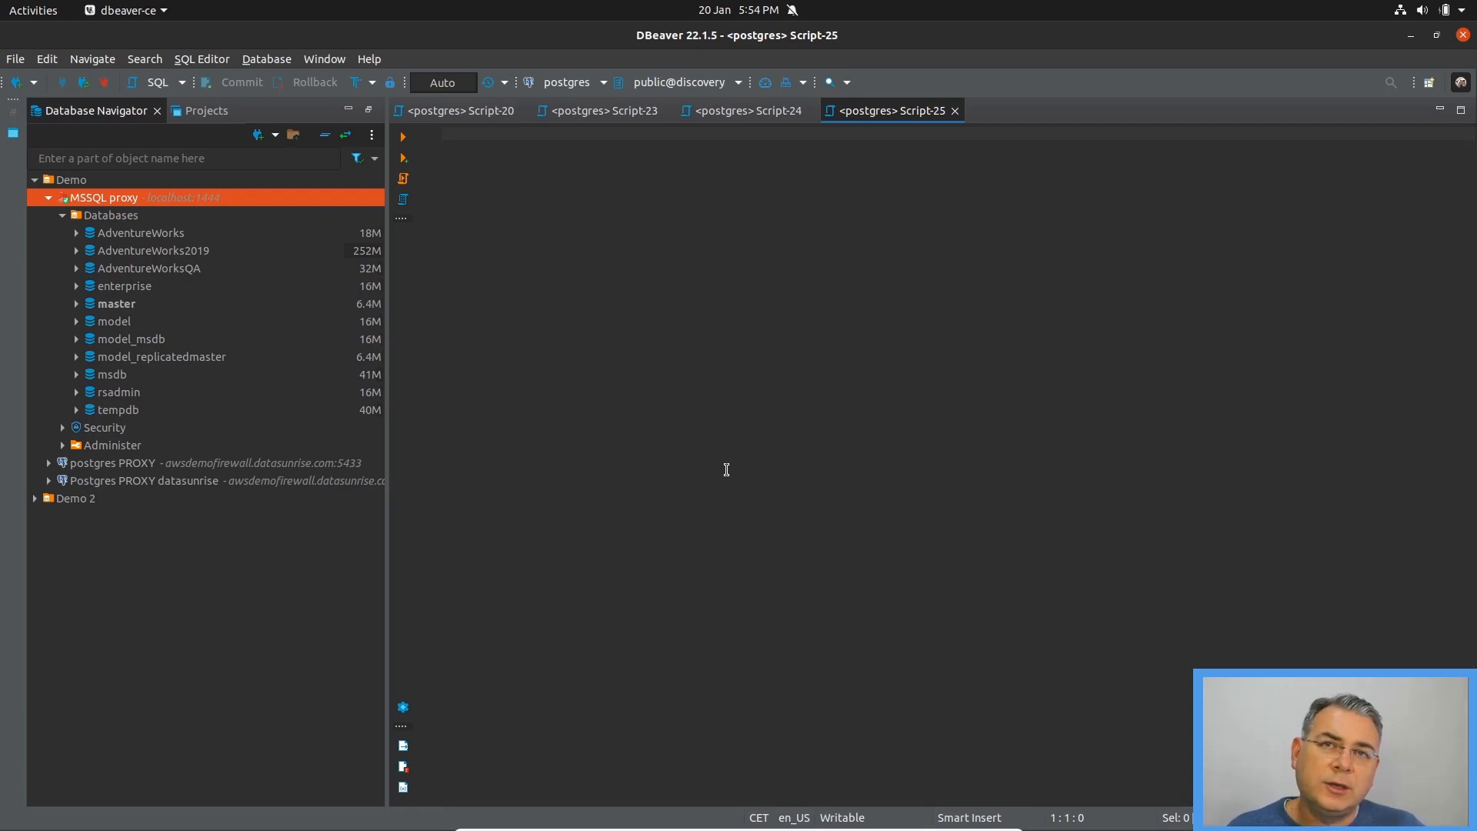
Switch to Firefox and return to the DataSunrise console
key("alt+Tab")
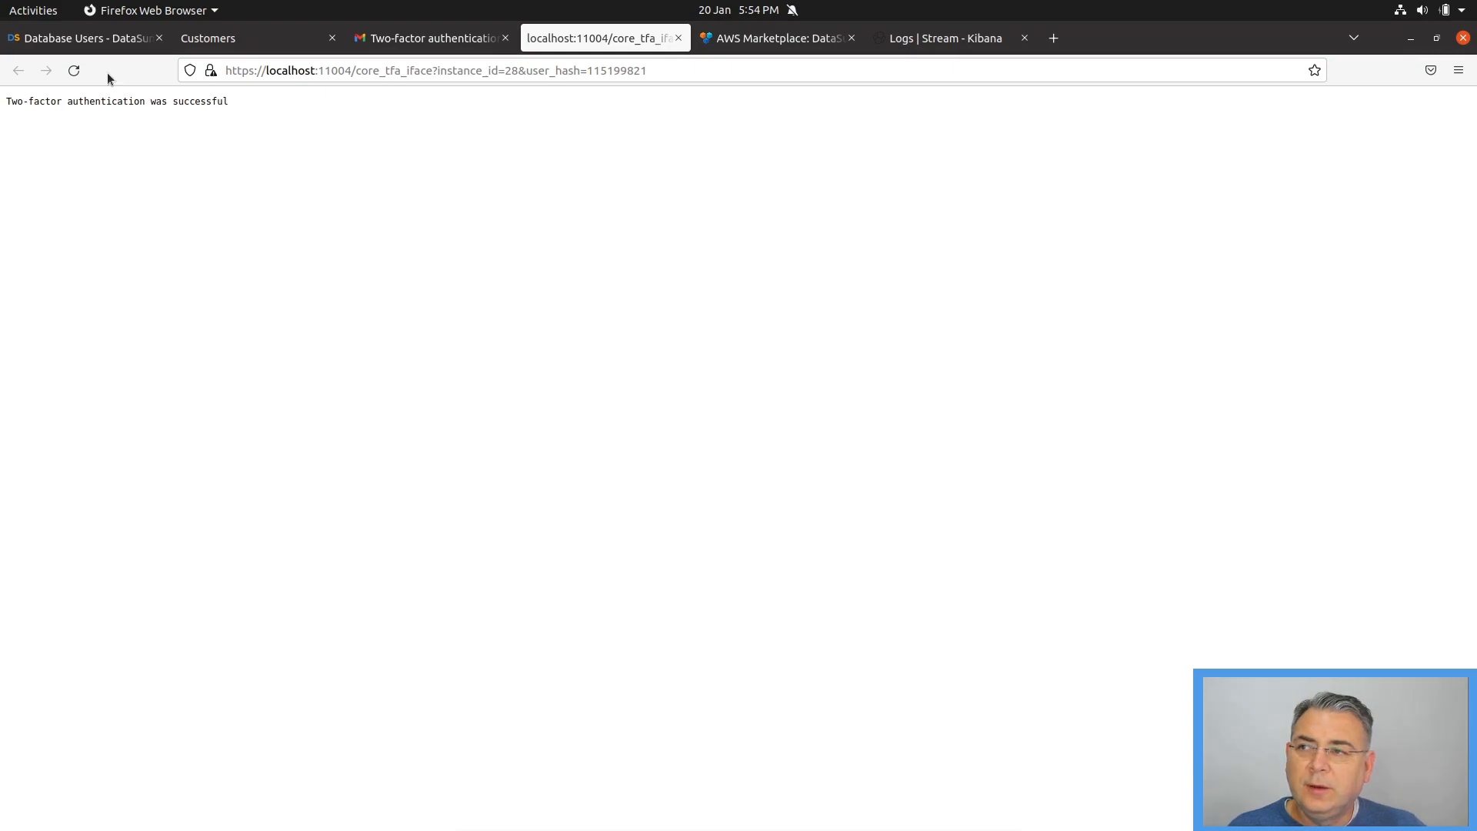
left_click(96, 45)
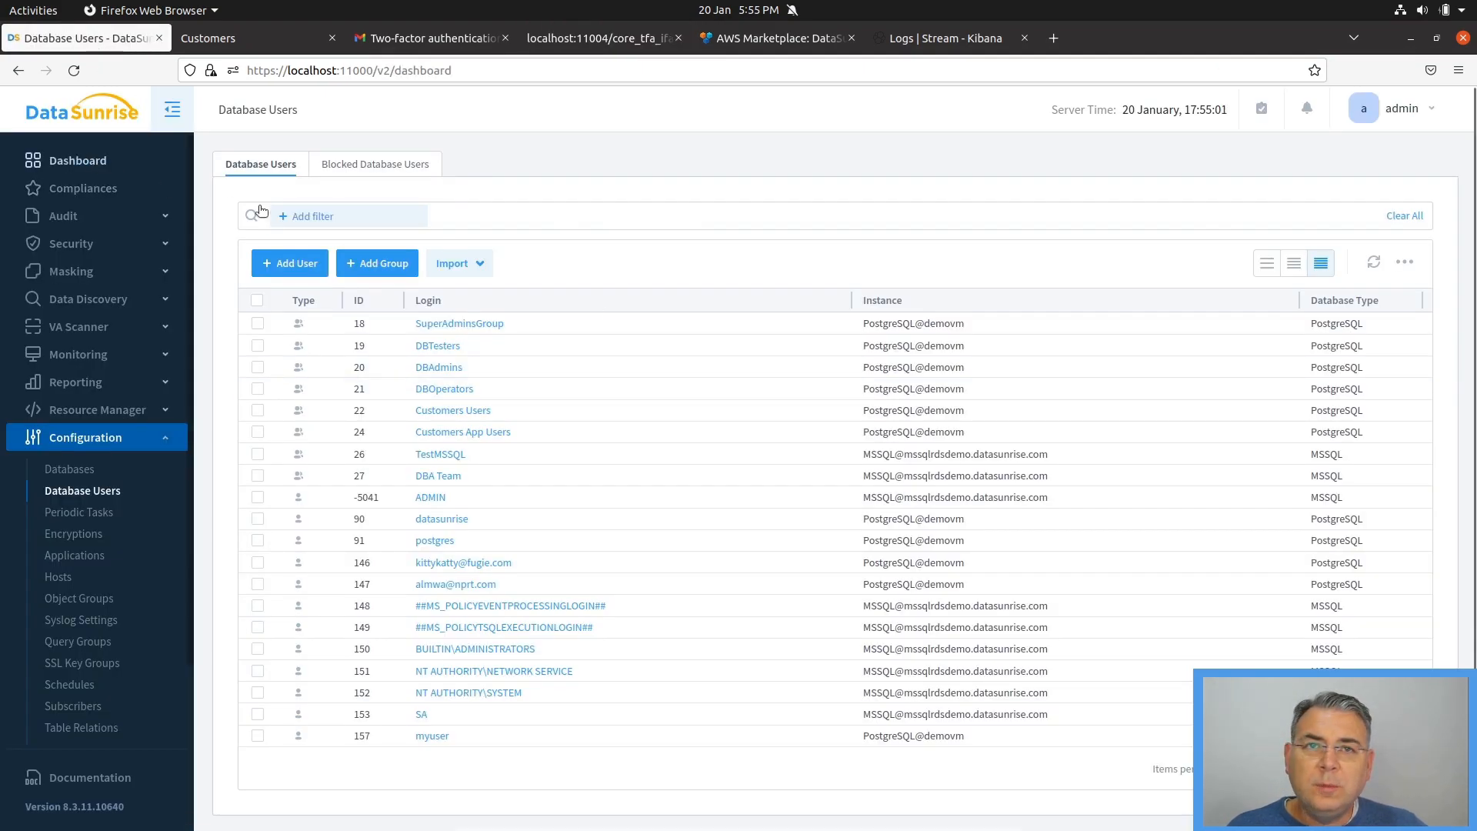